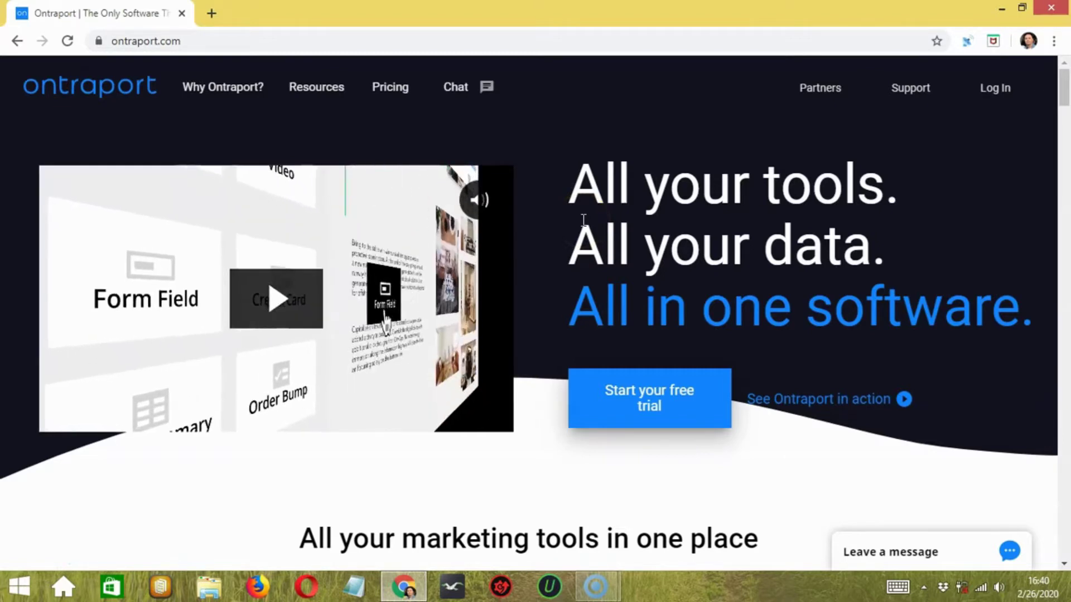
scroll(583, 220, down, 4)
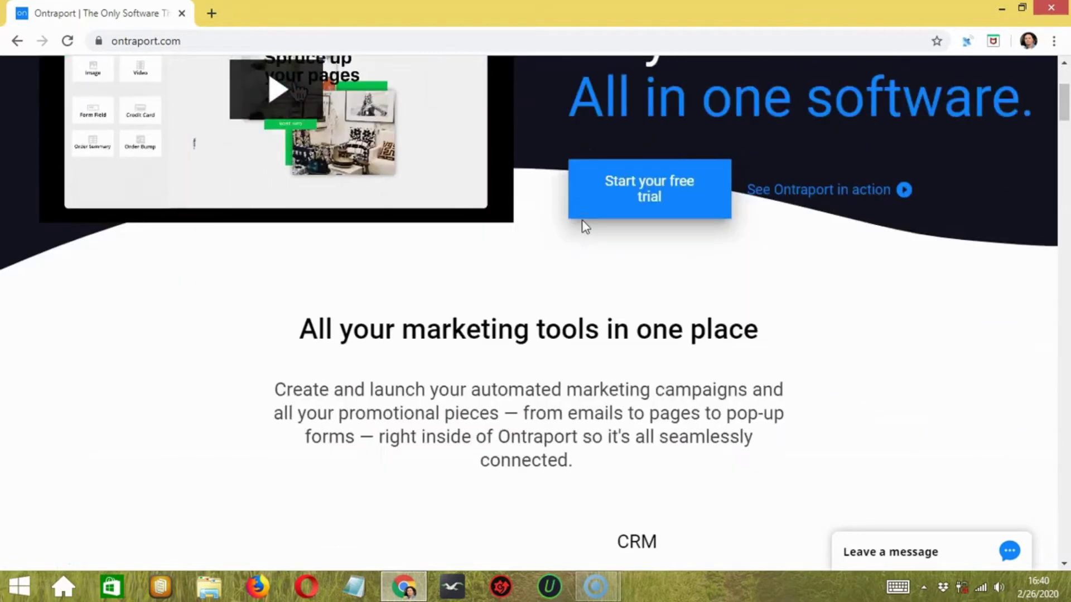
scroll(581, 225, down, 4)
click(509, 297)
scroll(510, 296, down, 2)
scroll(515, 284, down, 1)
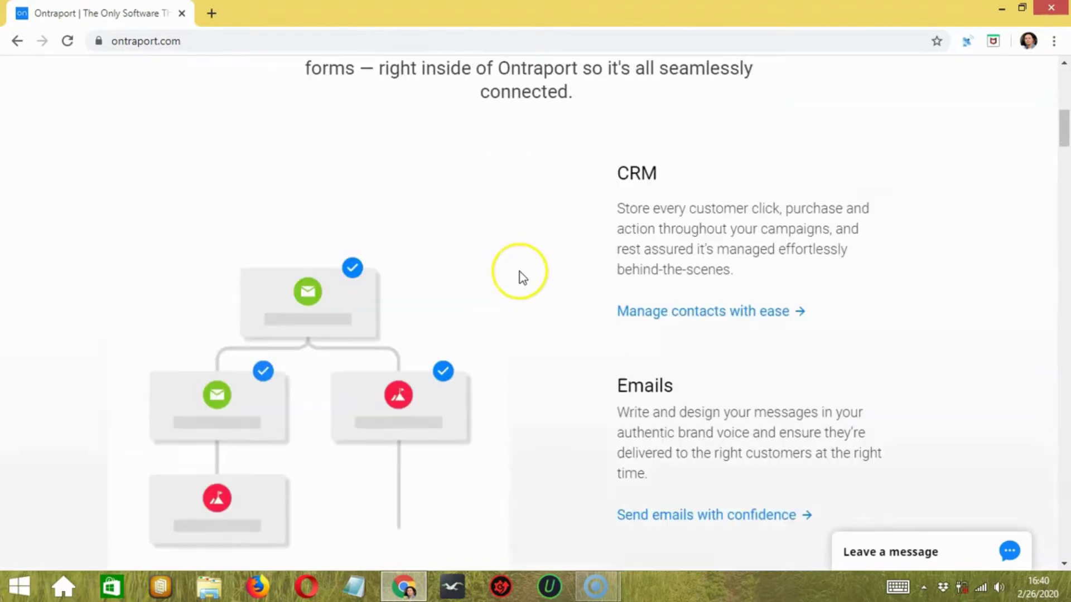
scroll(519, 275, down, 1)
scroll(522, 276, down, 2)
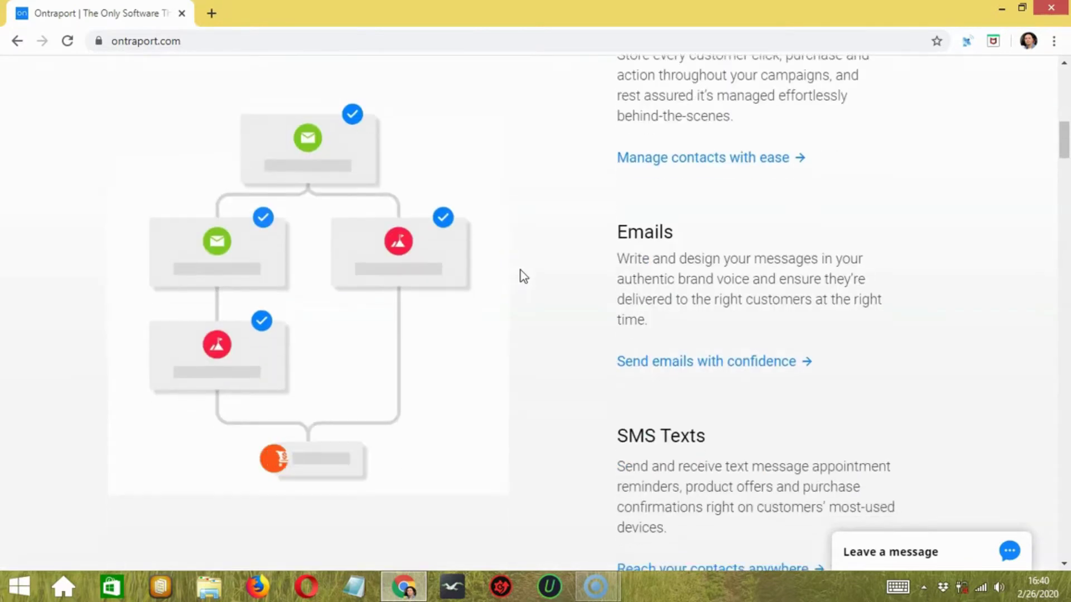
scroll(523, 275, down, 4)
scroll(523, 276, down, 2)
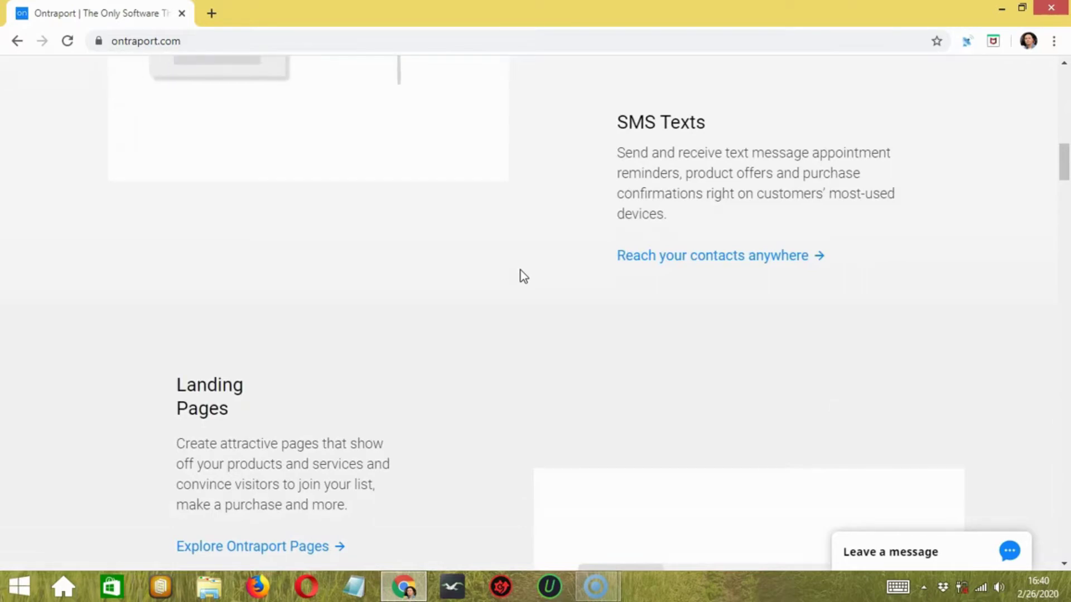
scroll(523, 275, down, 4)
scroll(523, 276, down, 2)
scroll(523, 276, down, 2)
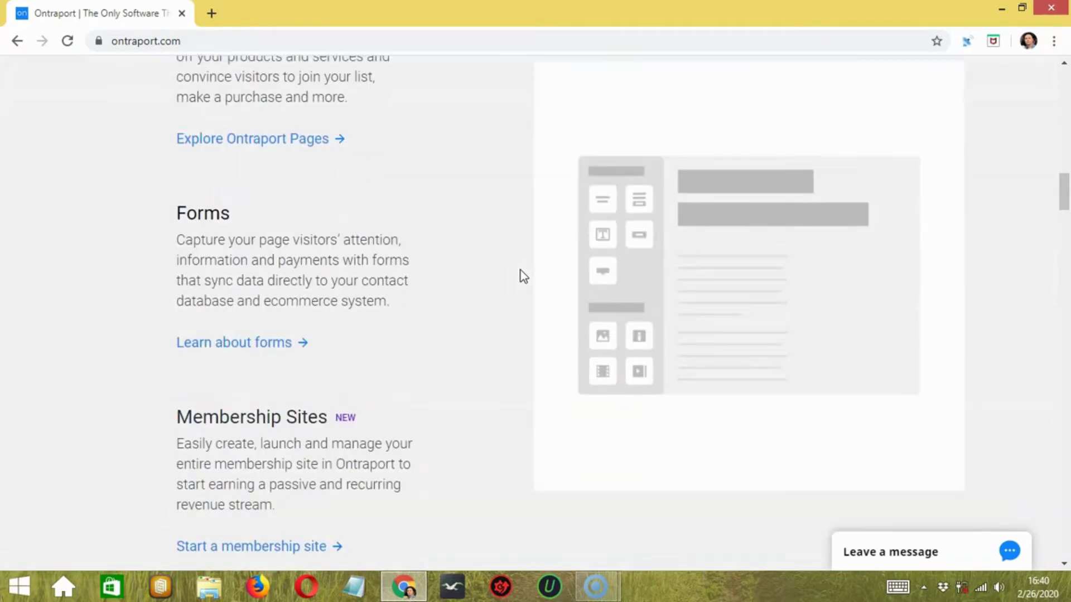
scroll(523, 275, down, 2)
scroll(523, 275, down, 4)
scroll(523, 275, down, 2)
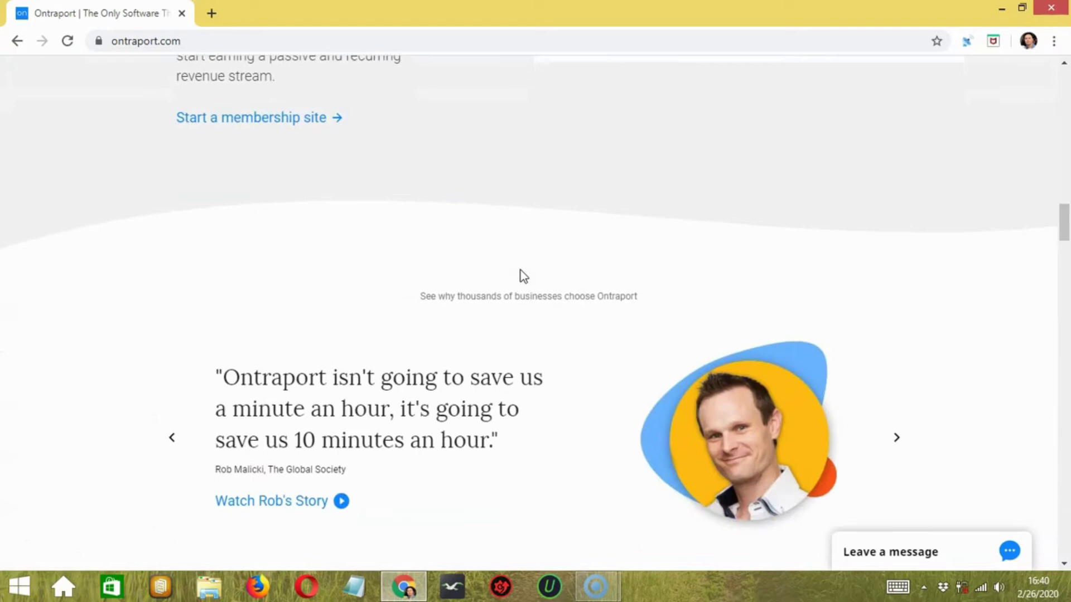
scroll(523, 275, down, 1)
scroll(523, 276, down, 1)
scroll(524, 276, down, 5)
scroll(527, 275, down, 3)
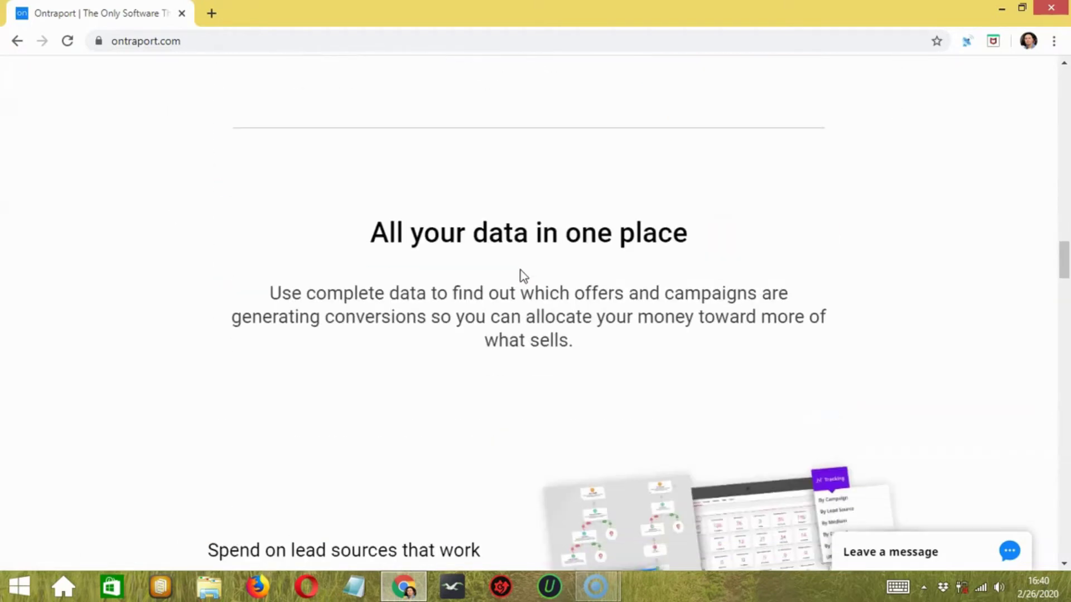
scroll(533, 275, down, 4)
click(570, 287)
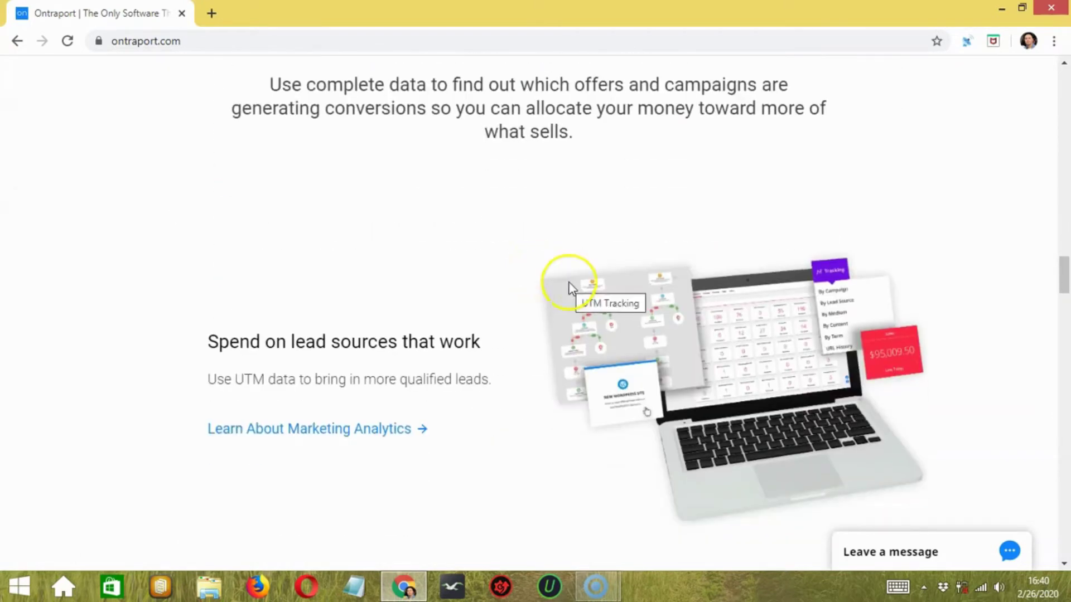
scroll(570, 287, down, 2)
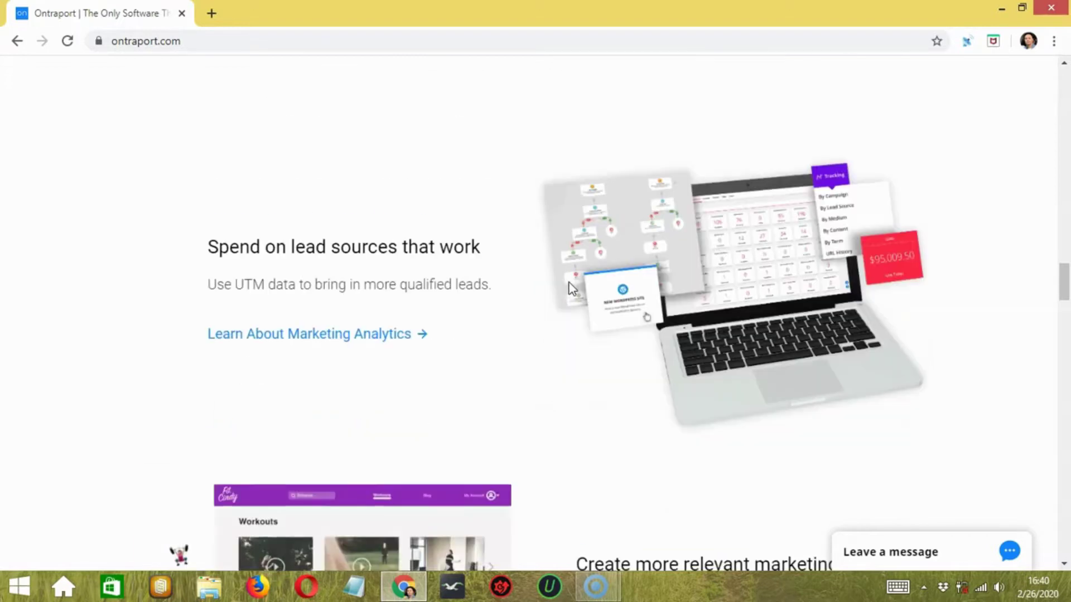
scroll(569, 288, down, 2)
scroll(572, 288, down, 2)
scroll(571, 288, down, 2)
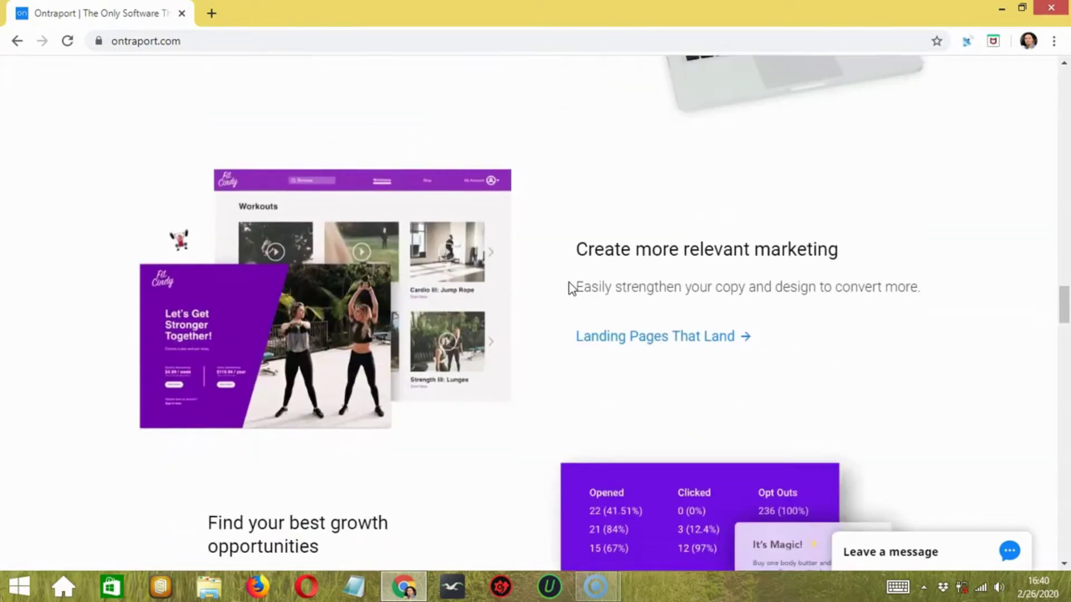
scroll(569, 288, down, 2)
scroll(570, 288, down, 2)
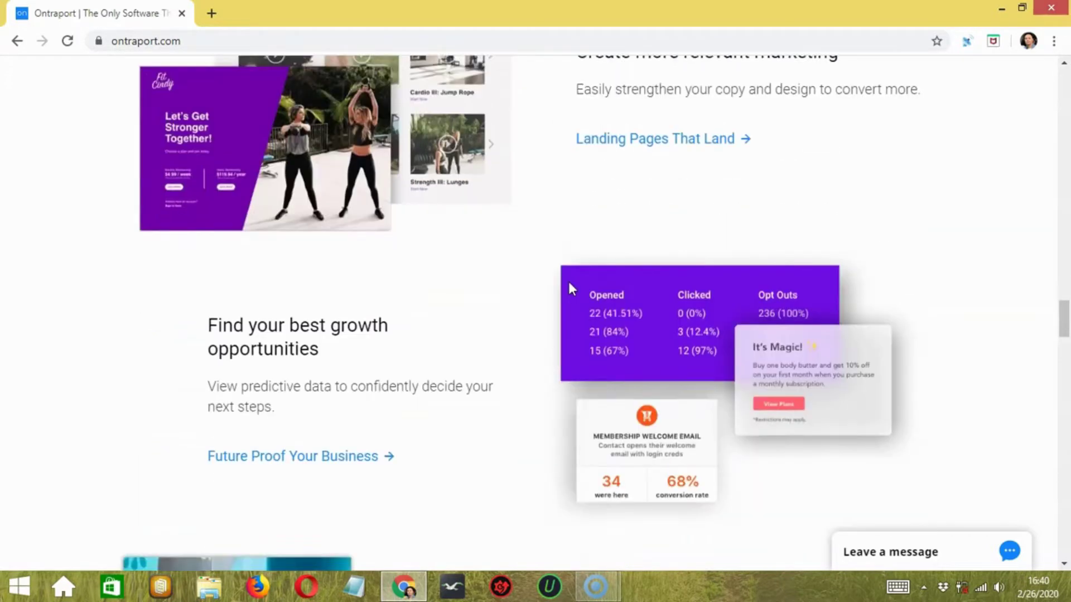
scroll(570, 288, down, 2)
scroll(570, 288, down, 1)
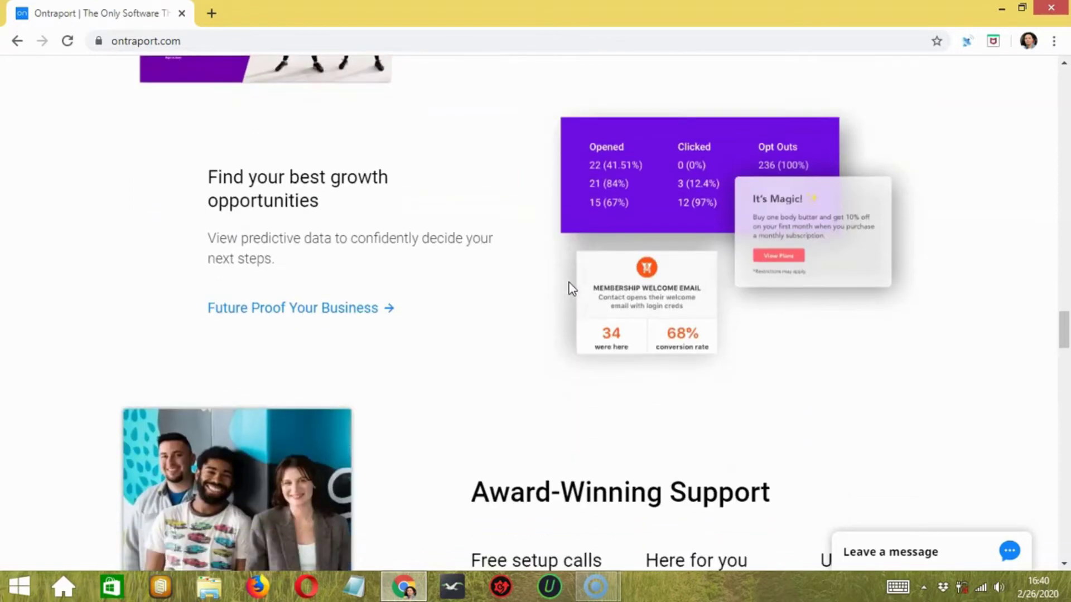
scroll(569, 284, down, 5)
scroll(569, 283, down, 4)
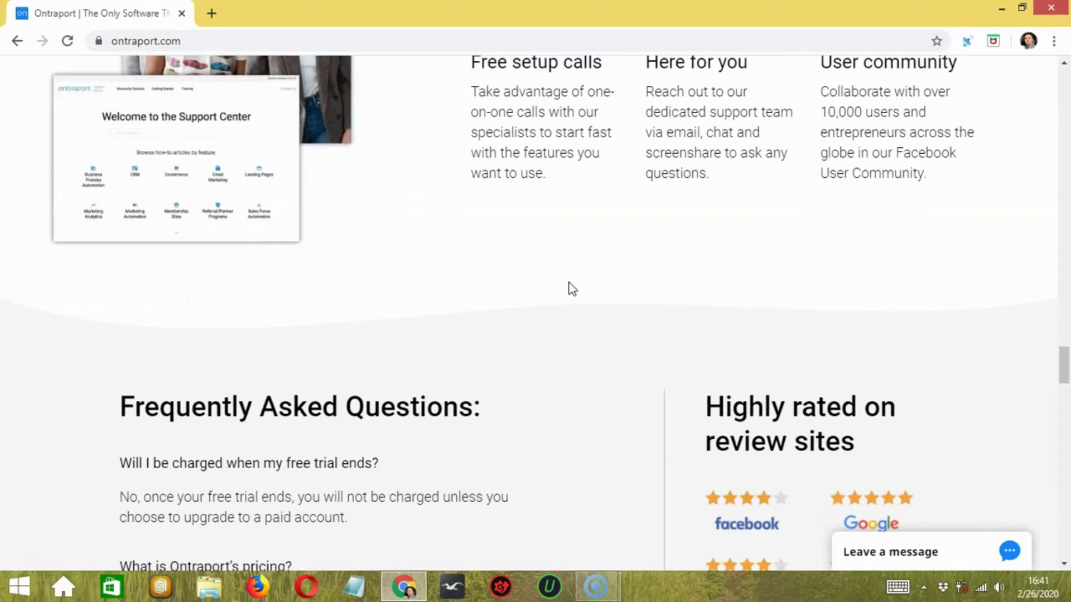
scroll(570, 287, down, 2)
scroll(570, 287, down, 2)
scroll(570, 286, down, 6)
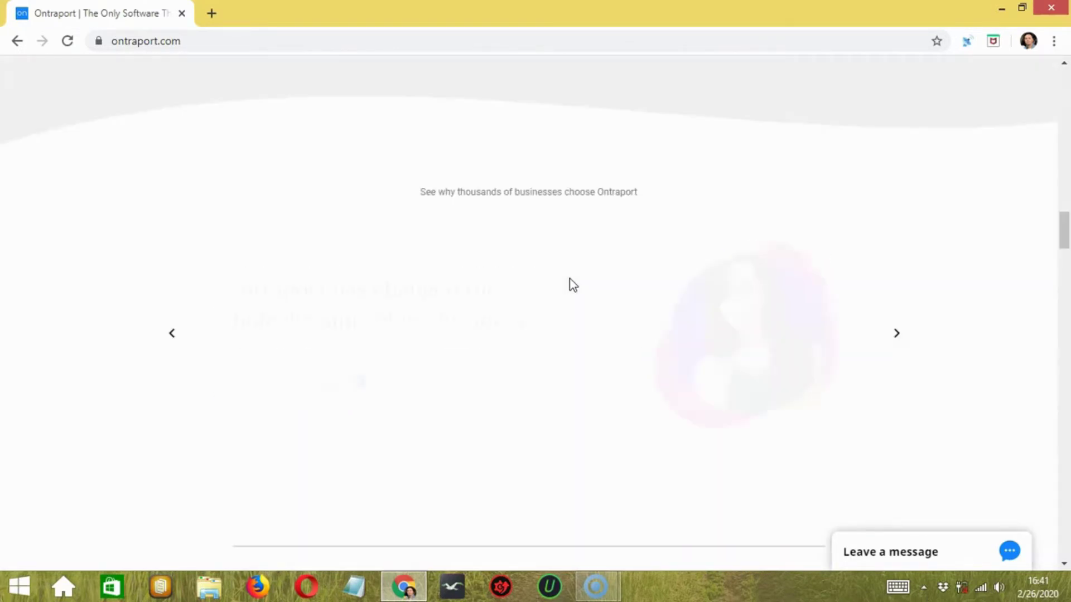
scroll(569, 279, up, 3)
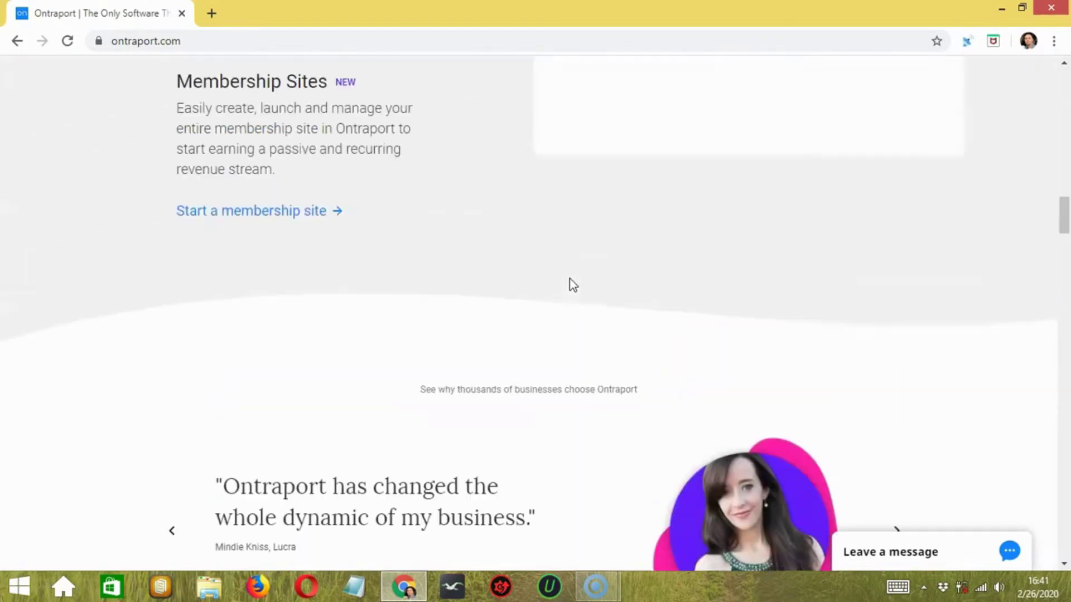
scroll(570, 279, up, 2)
scroll(569, 280, up, 3)
scroll(570, 280, up, 4)
scroll(570, 280, up, 3)
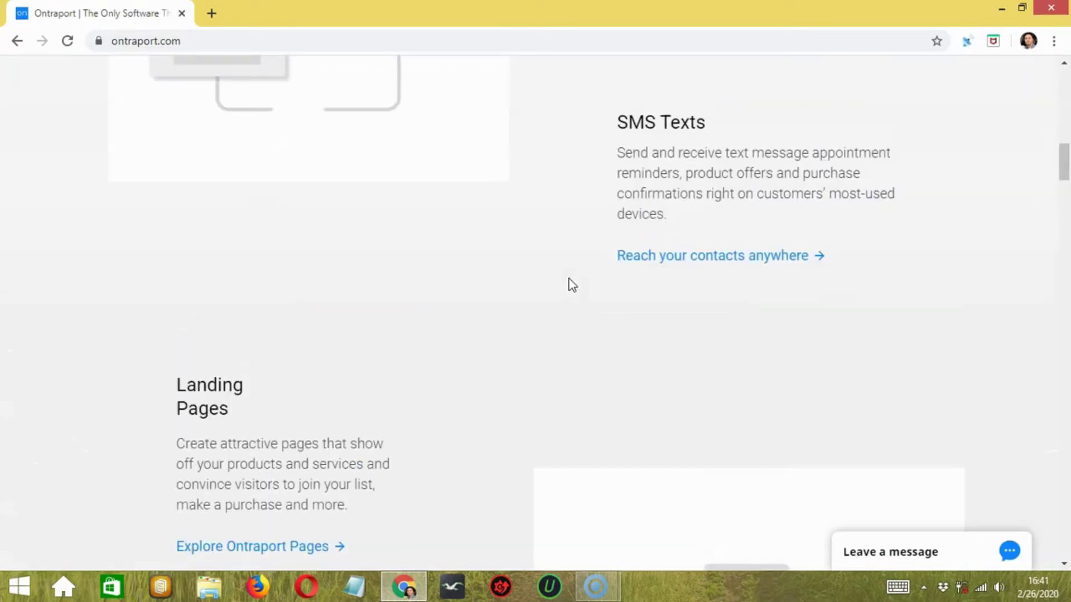
scroll(572, 284, up, 3)
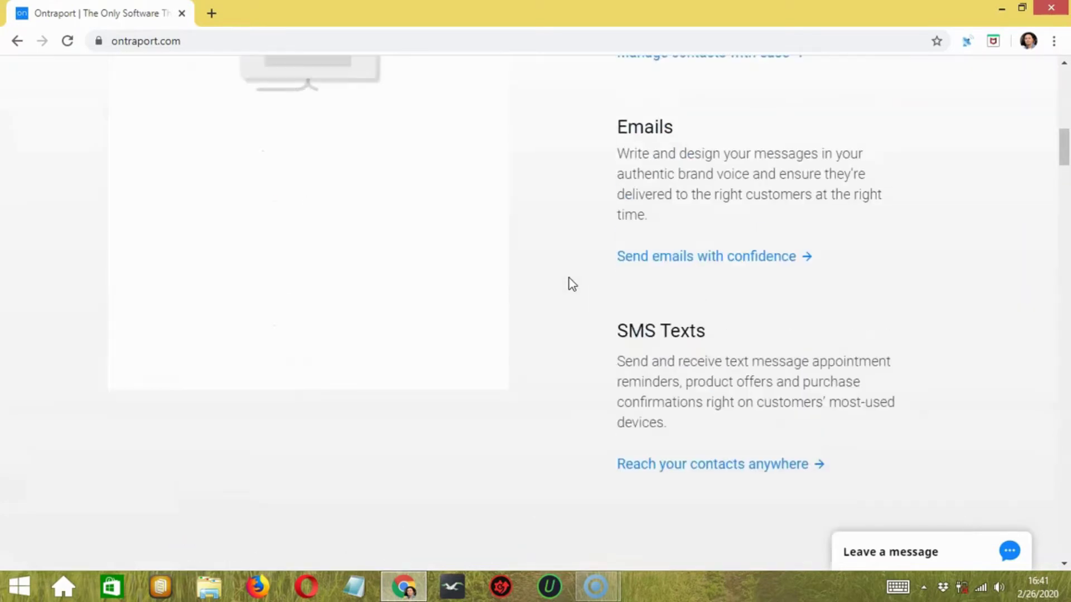
scroll(572, 285, up, 3)
scroll(572, 285, up, 3)
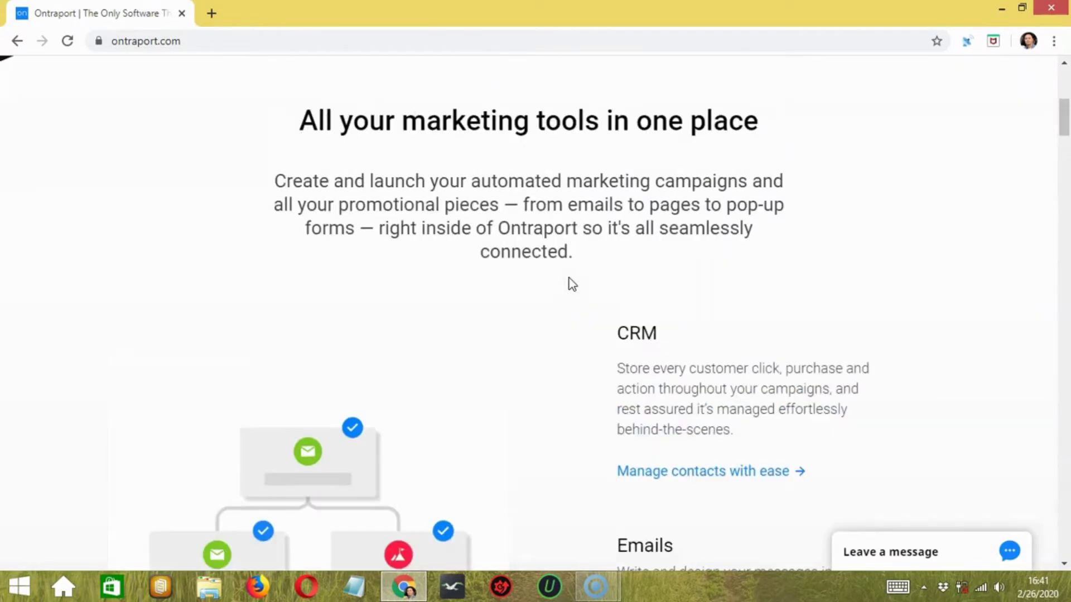
scroll(570, 279, up, 3)
scroll(570, 279, up, 3)
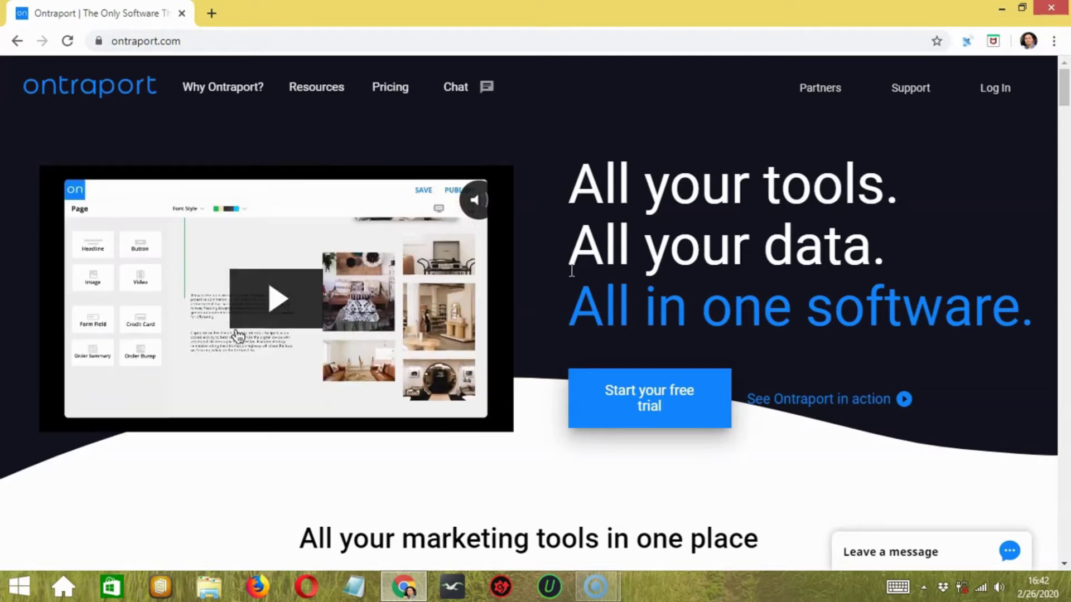
Log in to Ontraport with the saved email and password
click(990, 89)
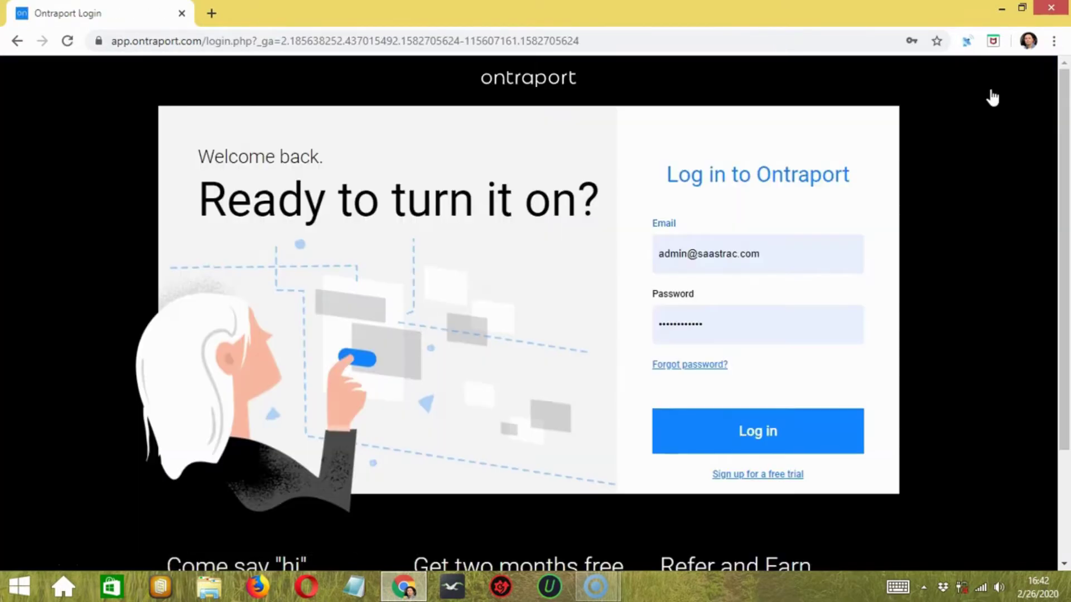
click(769, 438)
click(779, 436)
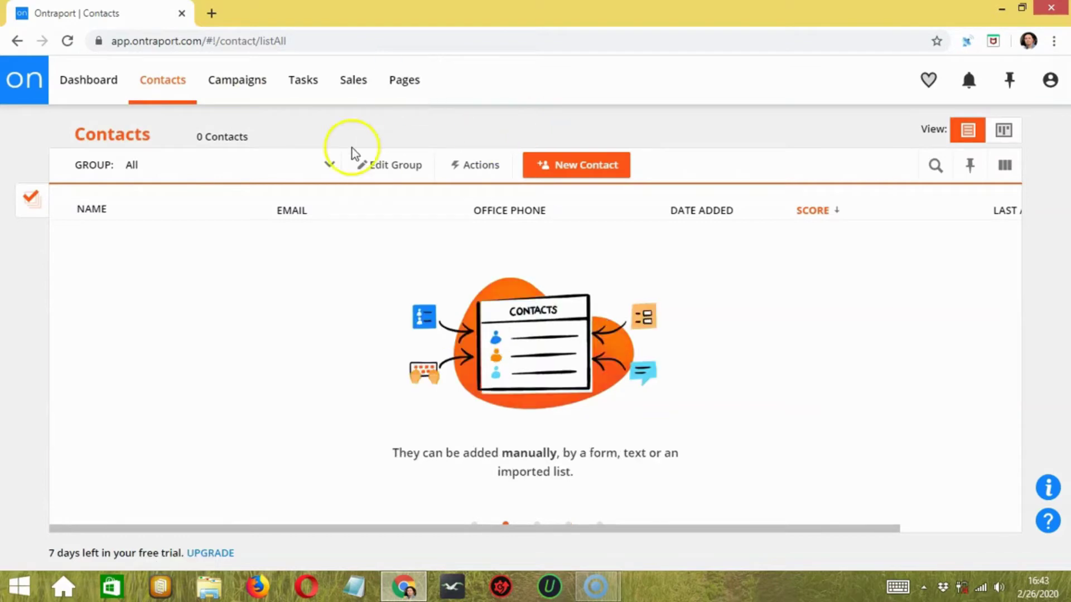
Try the Dashboard tab, which raises the 'unavailable during Free Trial' notice
click(94, 94)
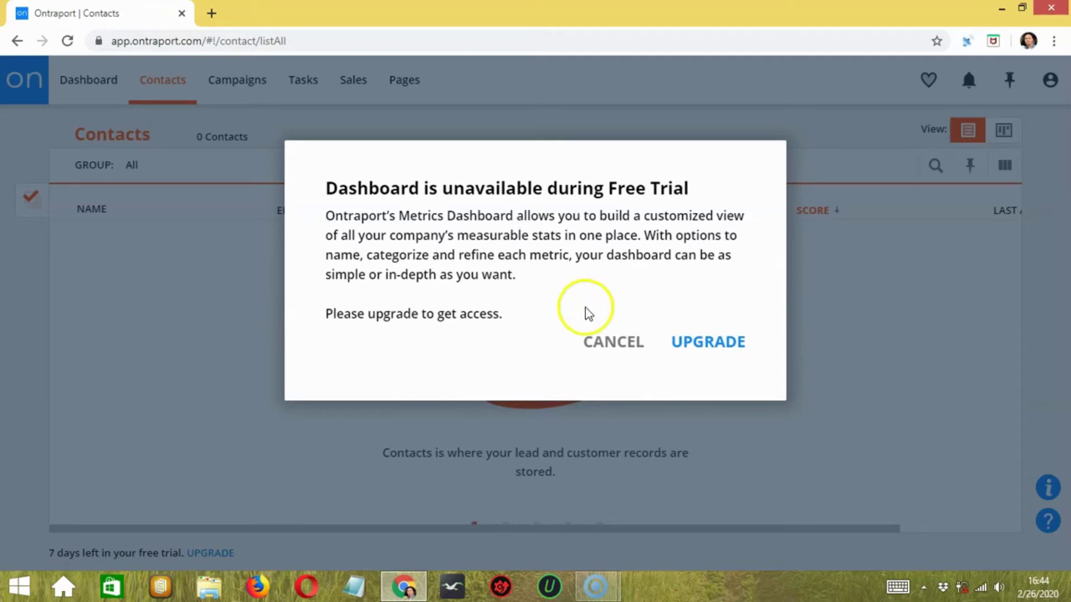
Cancel the trial notice, scroll the contacts table sideways, and open the Column Editor
click(614, 340)
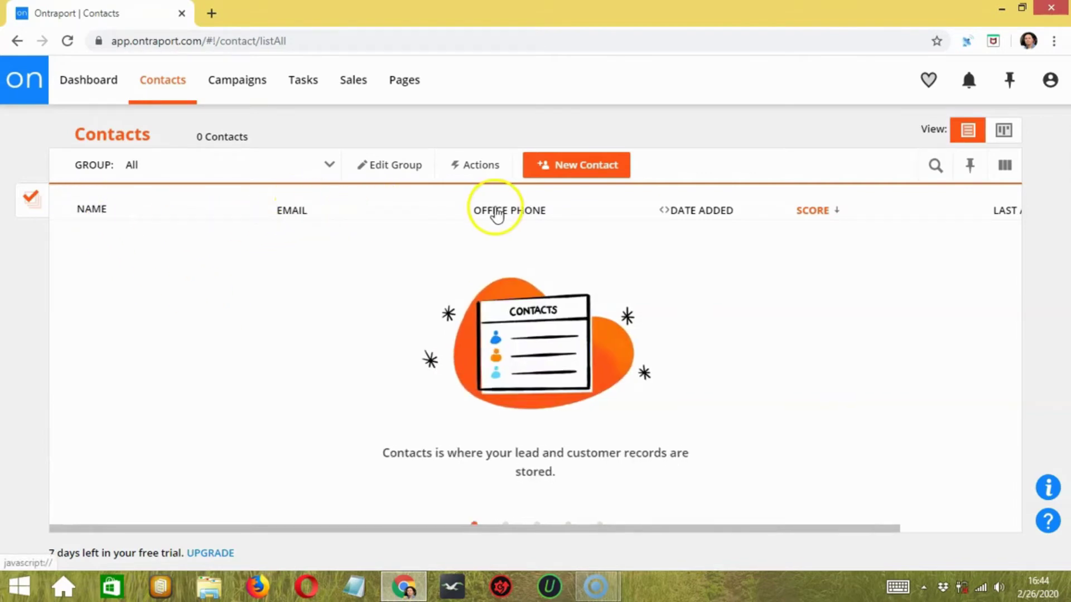
mouse_move(836, 528)
mouse_down()
mouse_move(987, 506)
mouse_move(755, 524)
mouse_up()
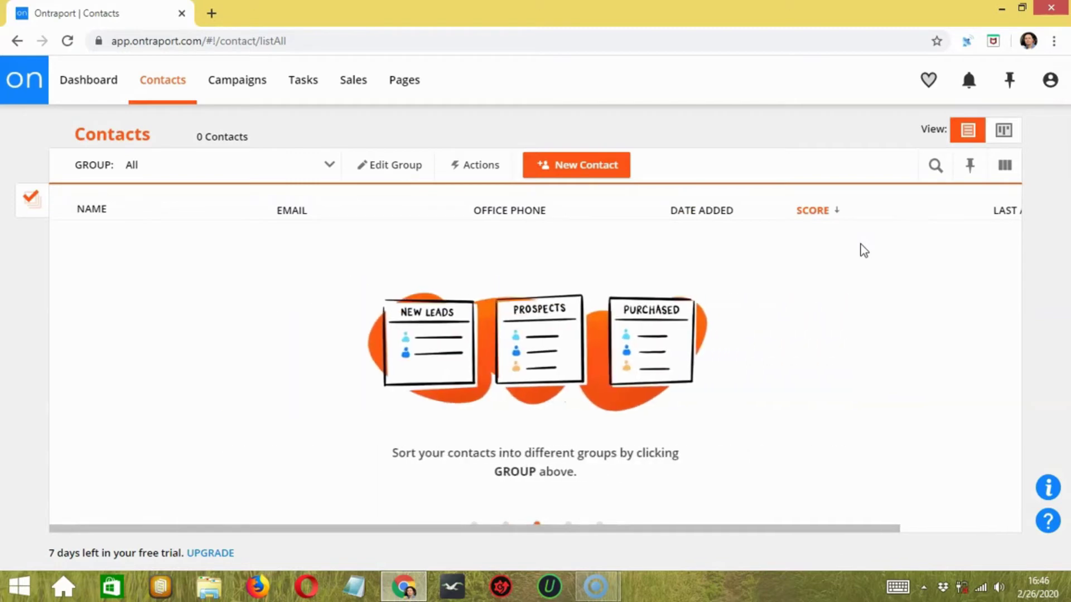
click(1000, 157)
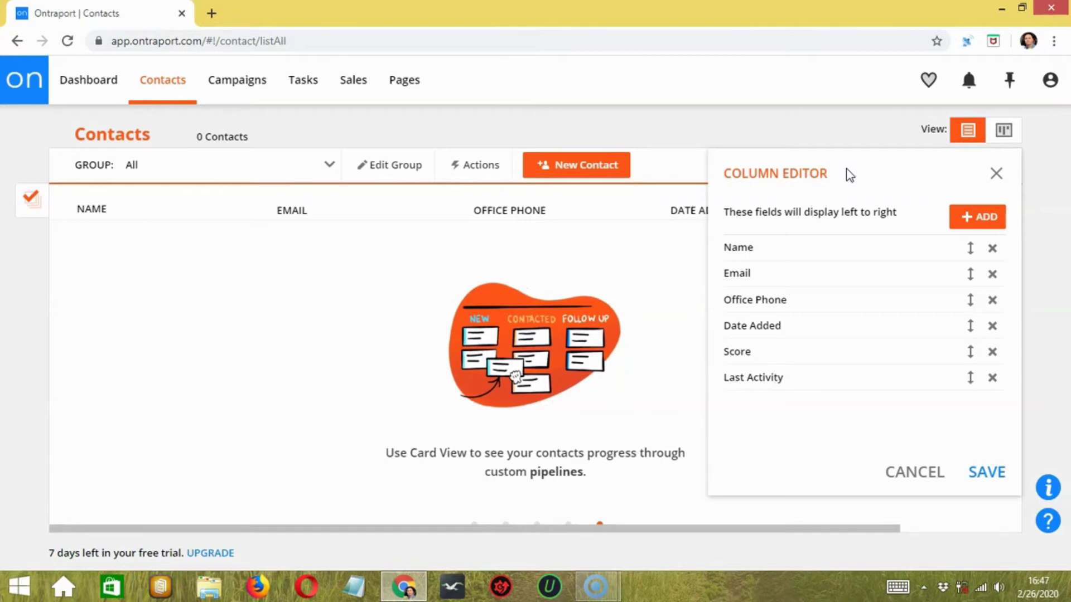
Switch Contacts to card view, close its column settings, and go to Campaigns
click(1015, 132)
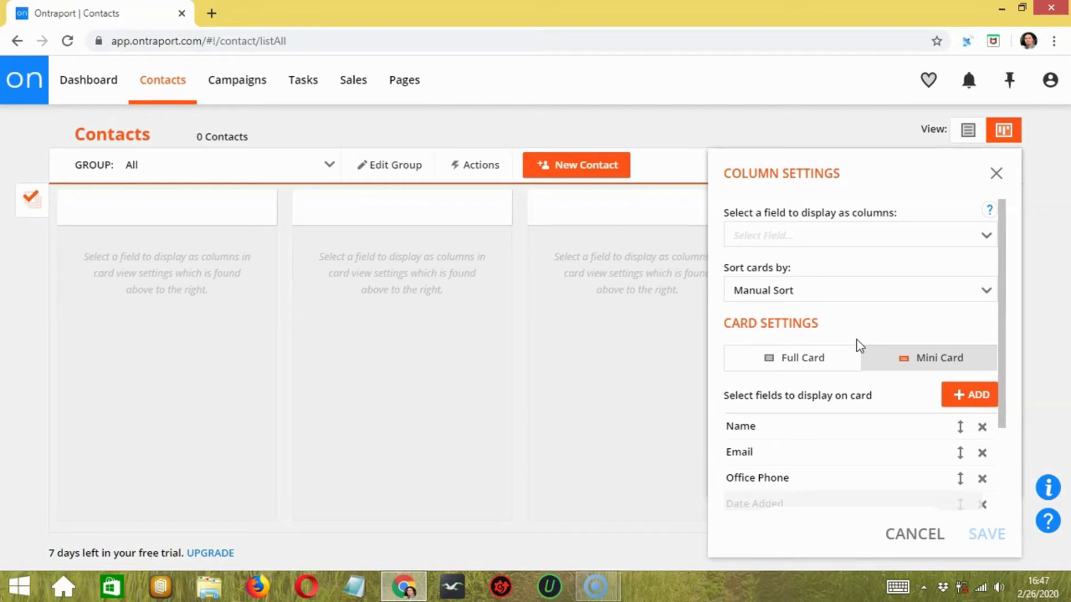
scroll(839, 301, down, 2)
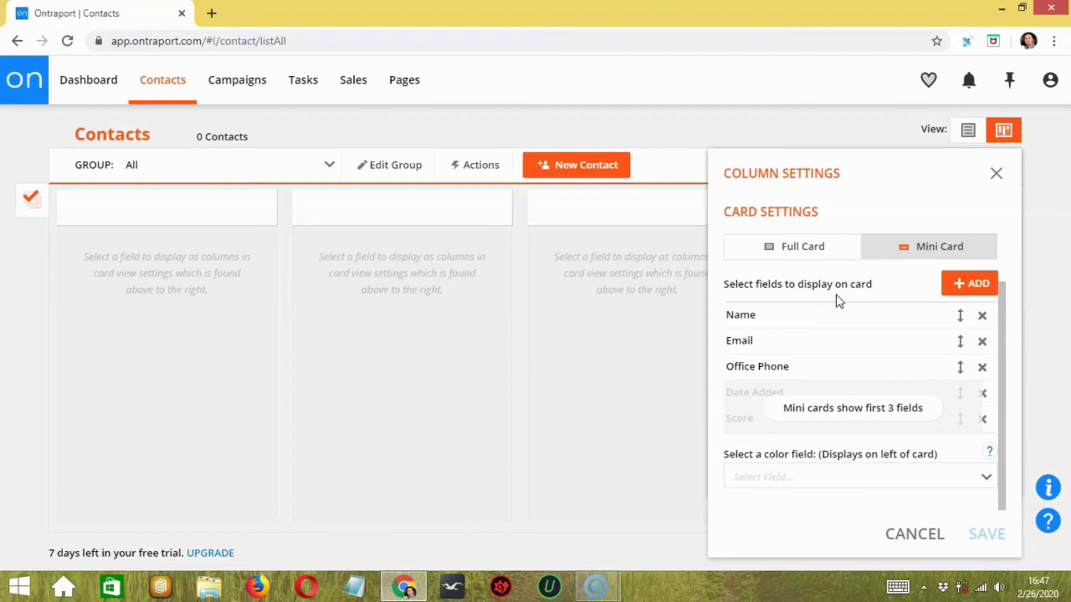
click(574, 311)
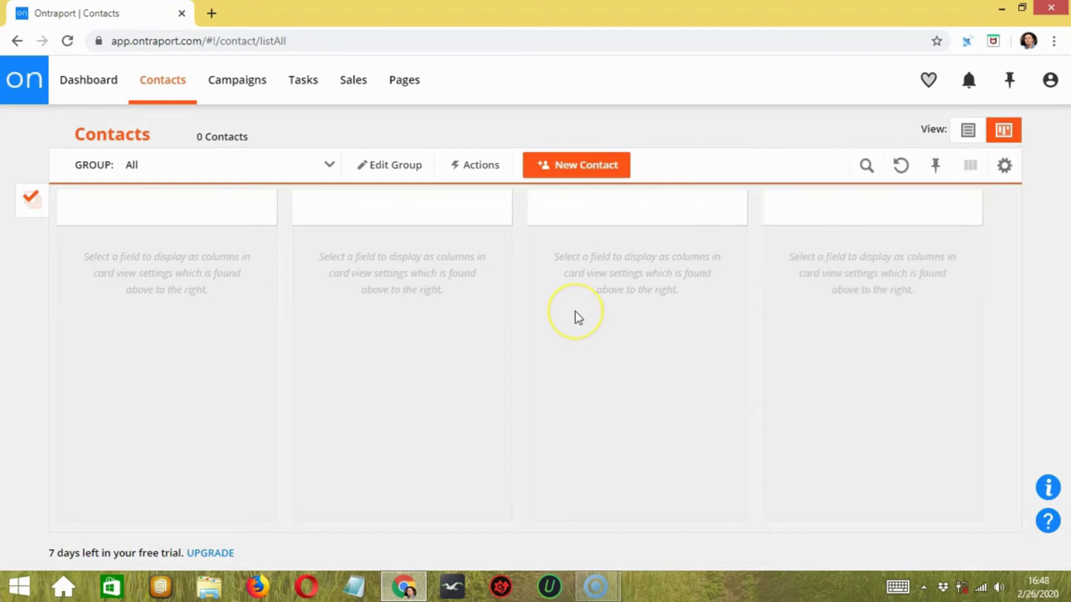
click(235, 83)
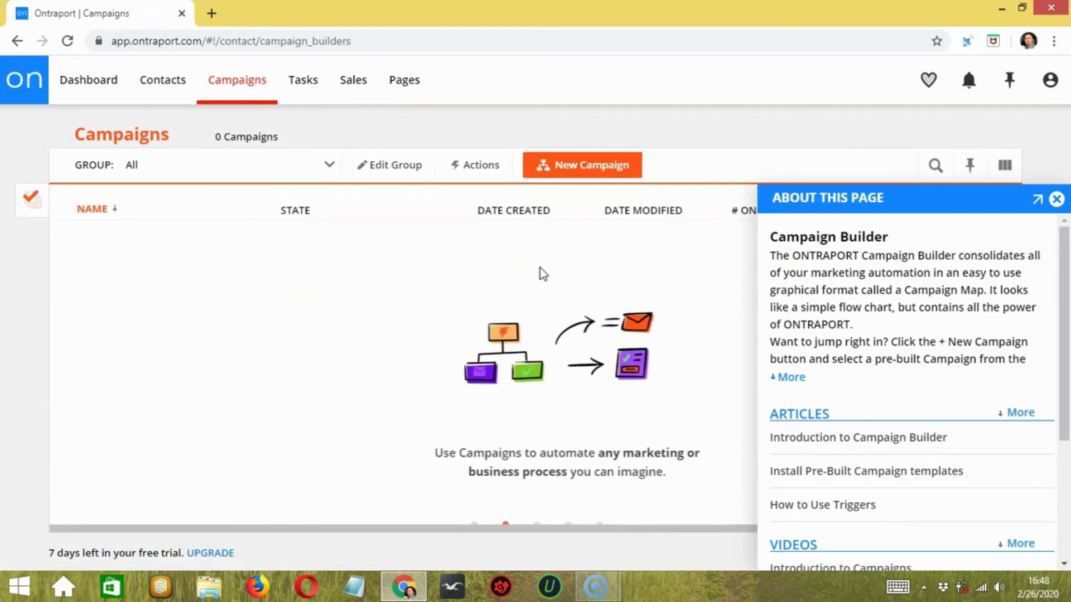
Close the Campaign Builder help panel and swipe to the automation intro slide
click(1056, 199)
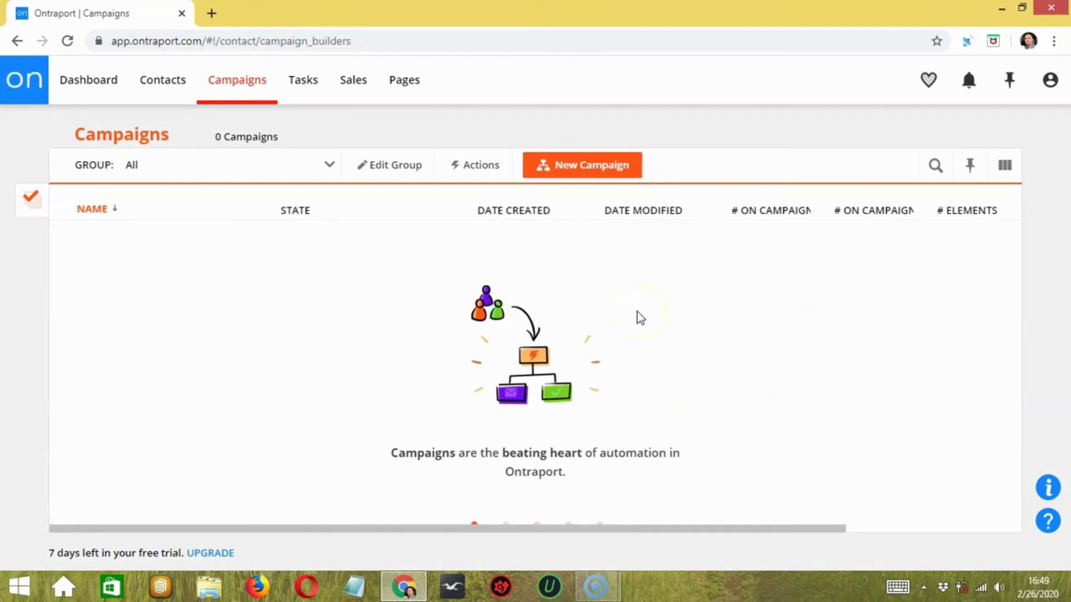
drag(640, 318, 623, 319)
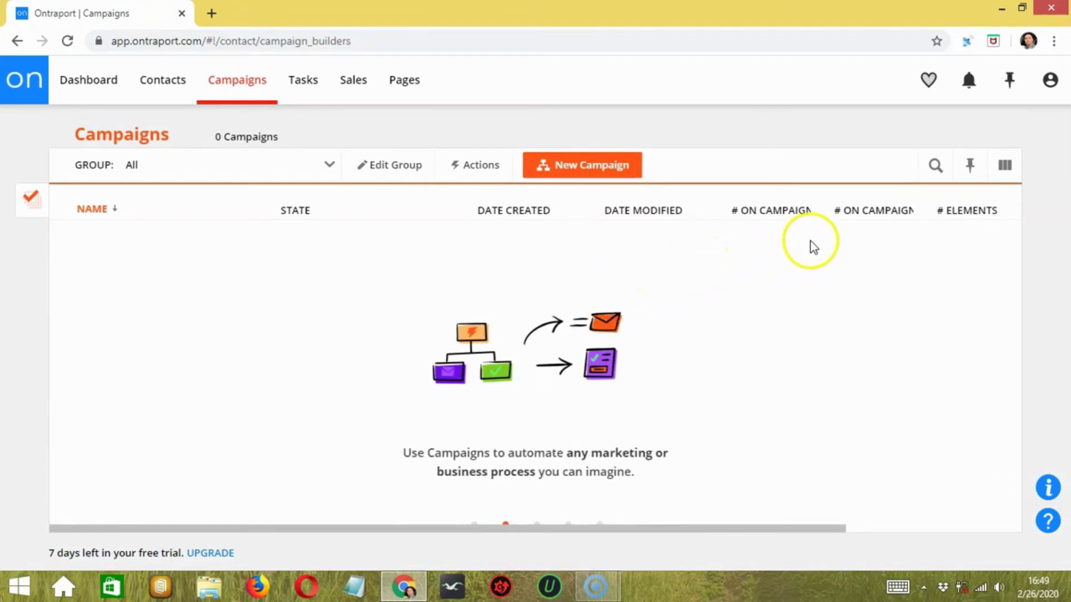
Go to Tasks and close its About This Page help panel
click(300, 92)
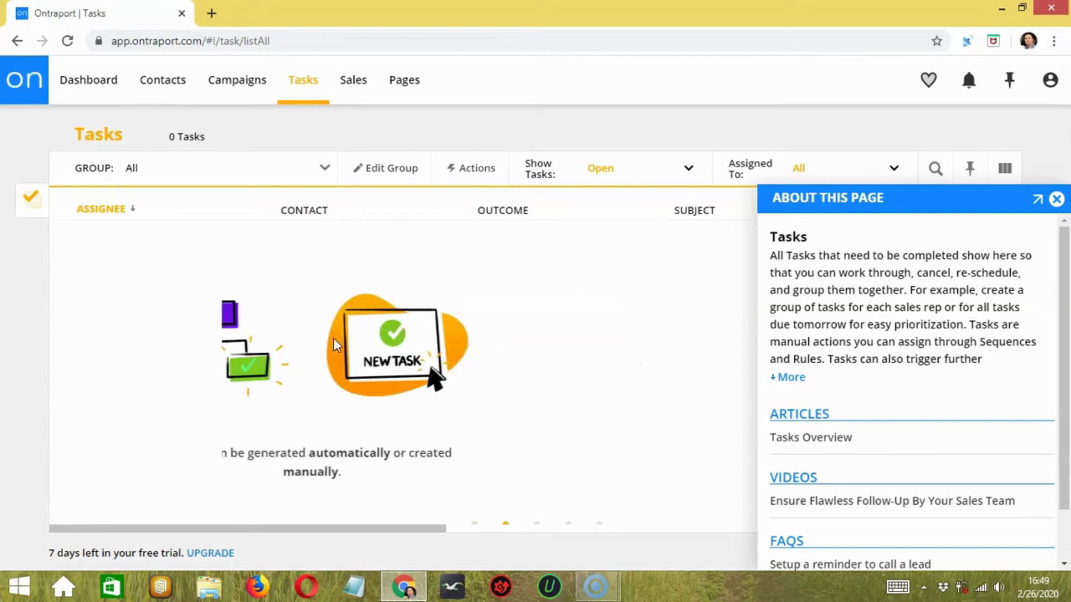
click(1056, 200)
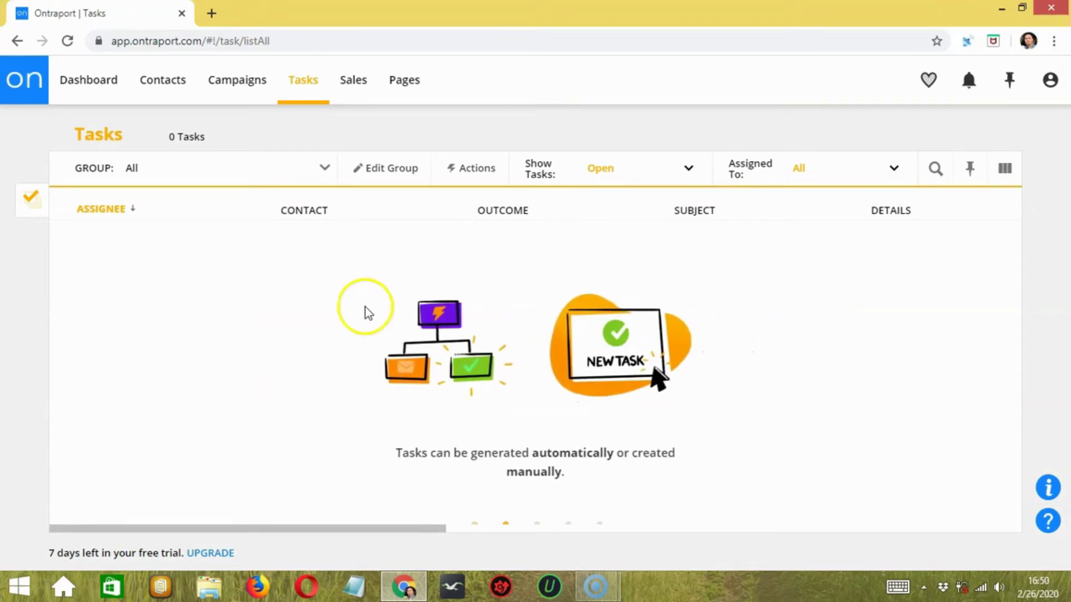
Open Sales Purchases and advance its intro slides to the Order Form step
click(355, 85)
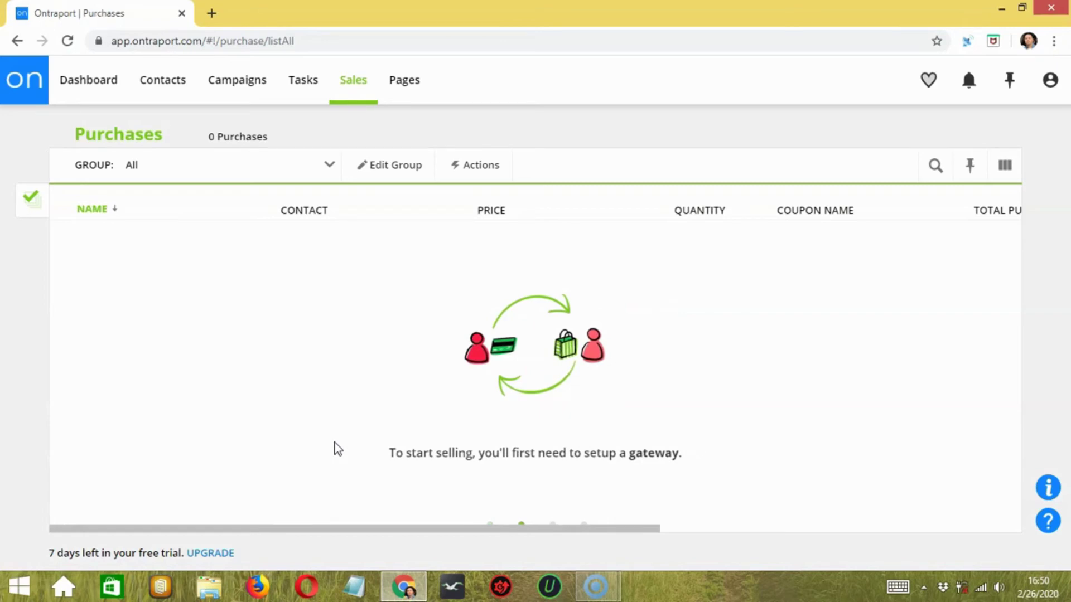
click(337, 438)
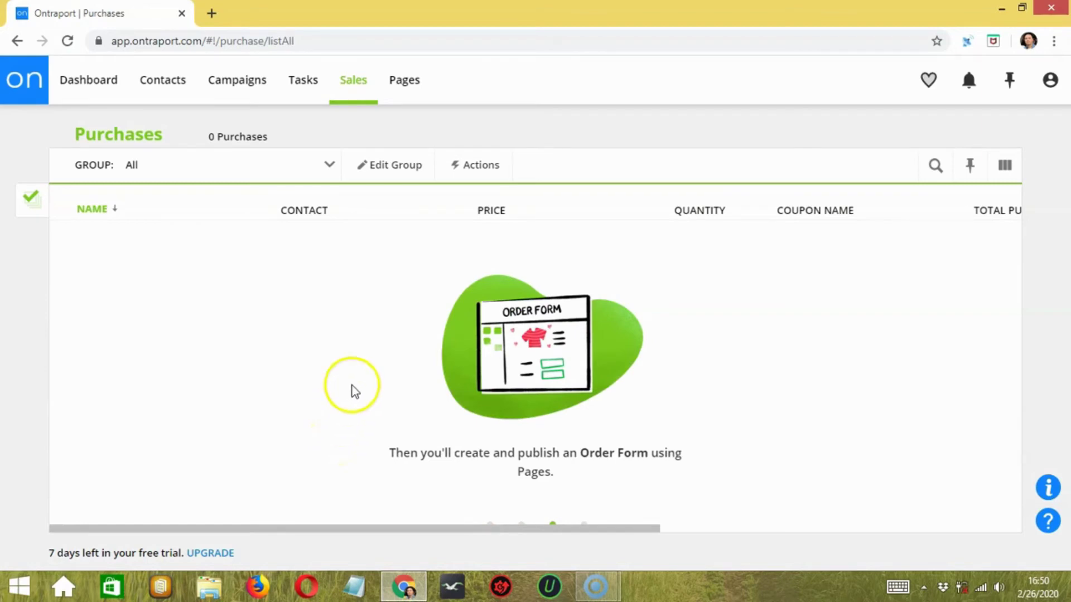
Open Pages, close its help panel, and click through the landing pages intro slides
click(406, 80)
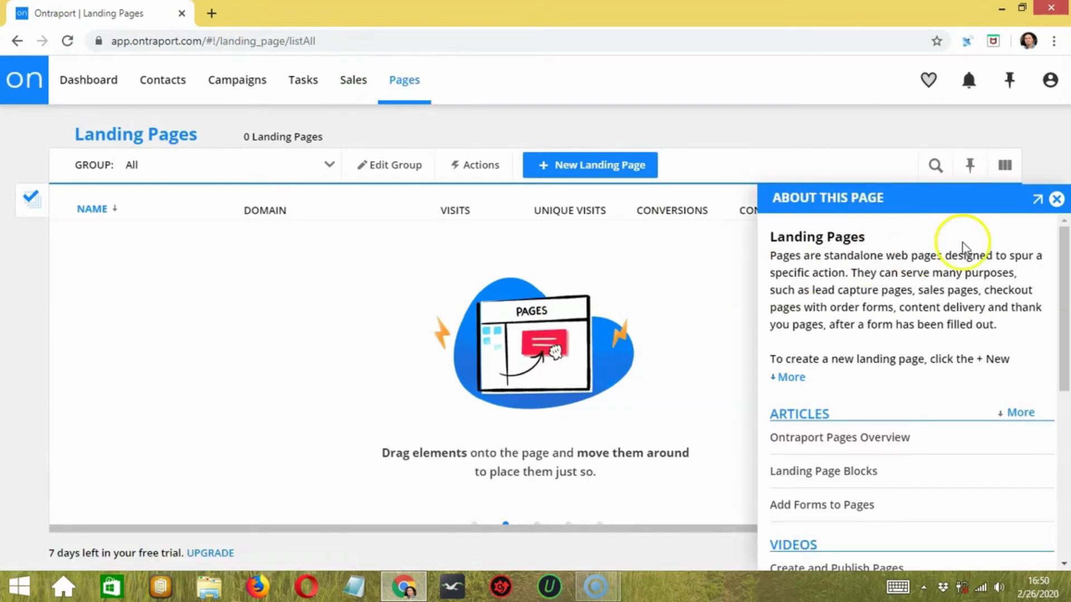
click(1057, 199)
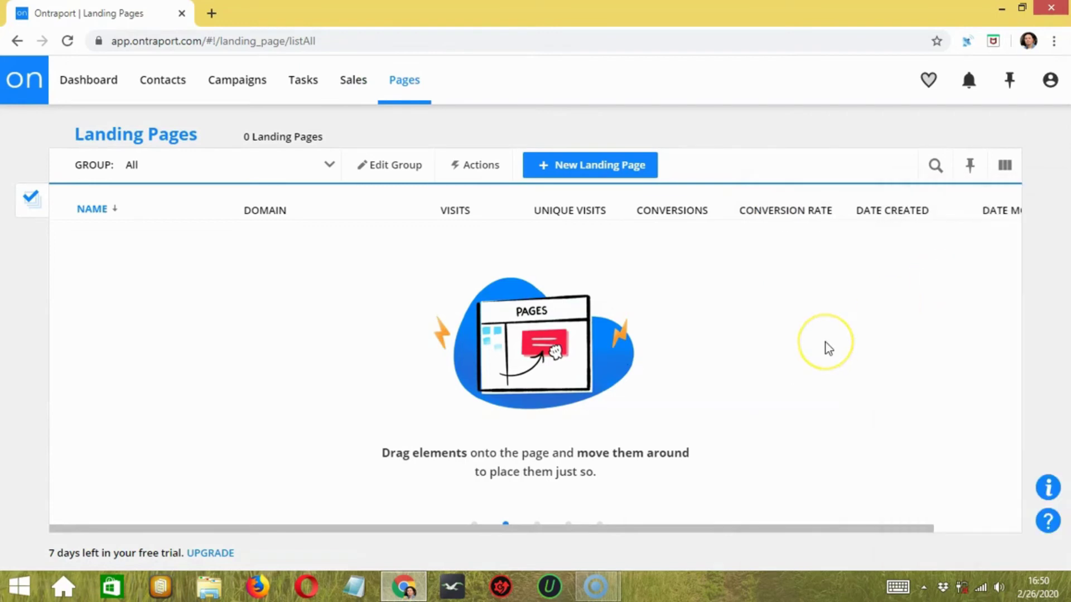
click(828, 344)
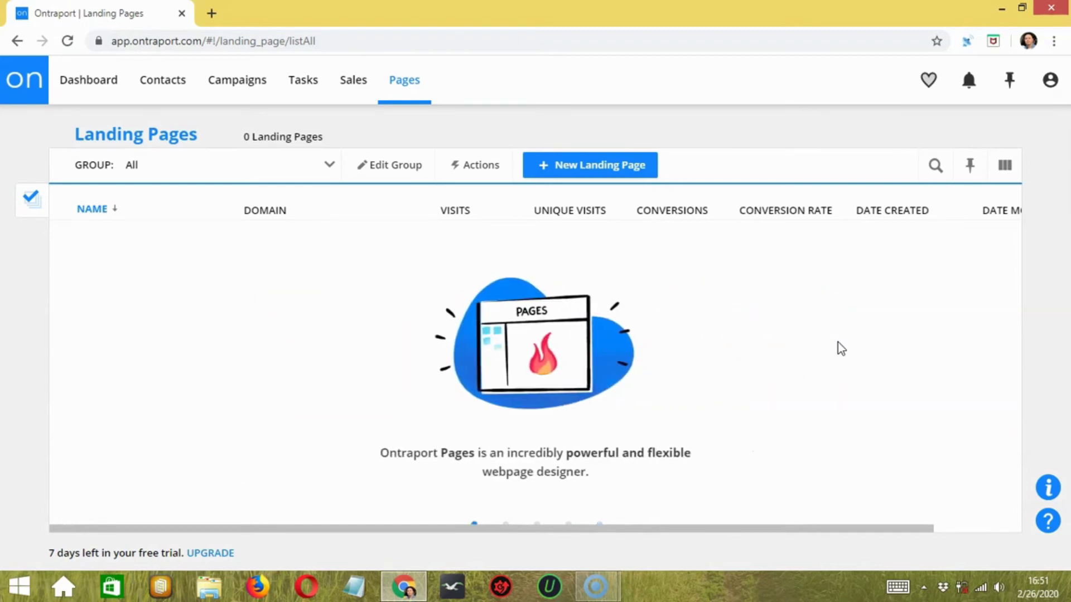
click(802, 340)
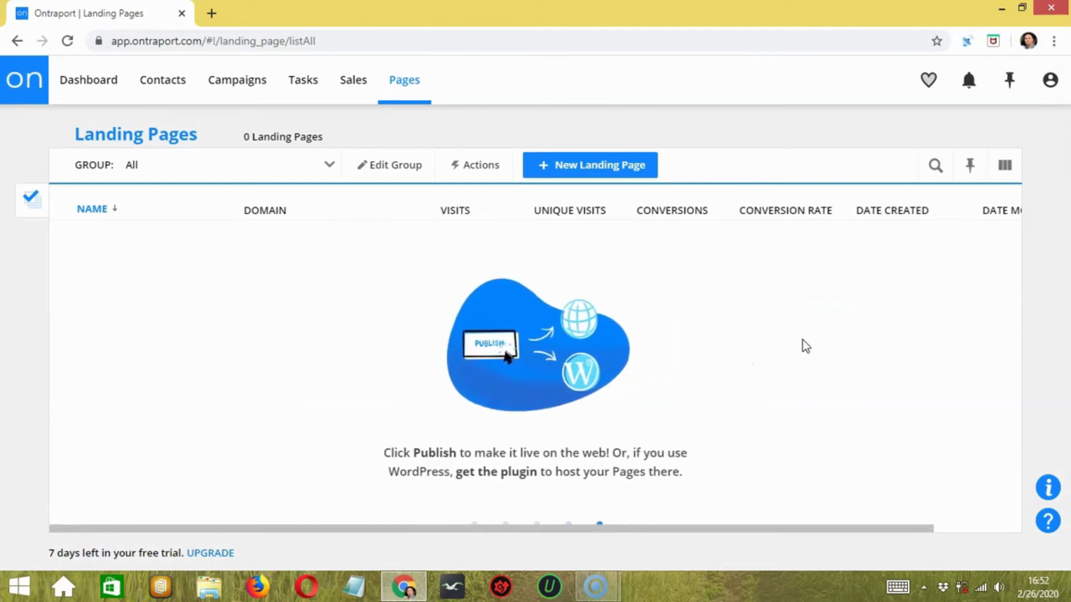
click(730, 351)
Open the pricing plans via UPGRADE and browse the Basic-to-Enterprise tiers ($79–$497/month)
click(210, 554)
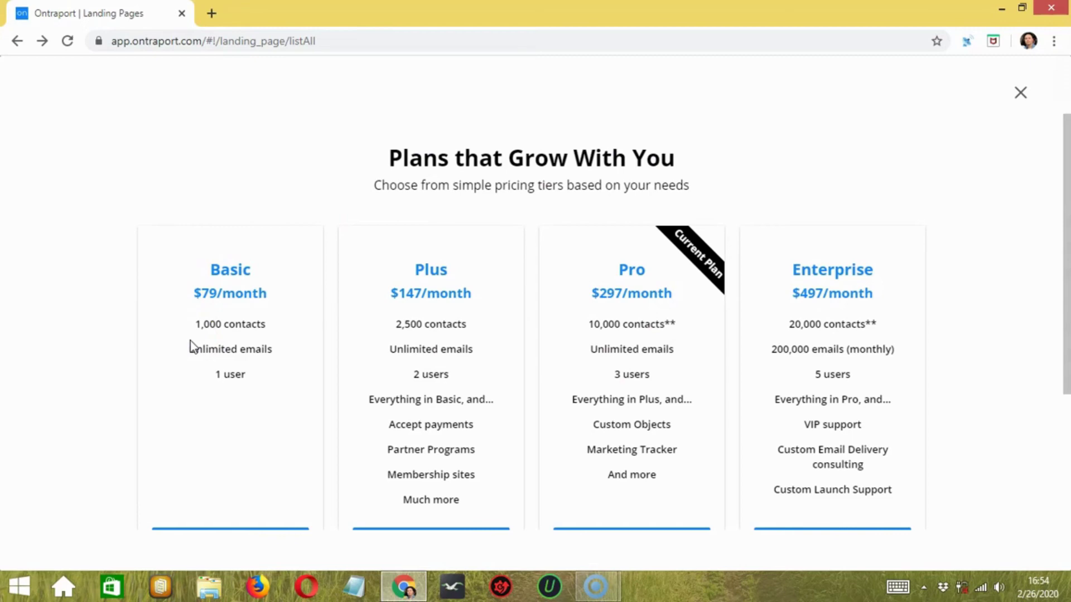
click(173, 347)
click(470, 274)
click(481, 302)
click(484, 378)
click(597, 232)
Scroll the pricing overlay down to the tier features, SELECT buttons and 'Need More? Call Us!' box
scroll(904, 372, down, 1)
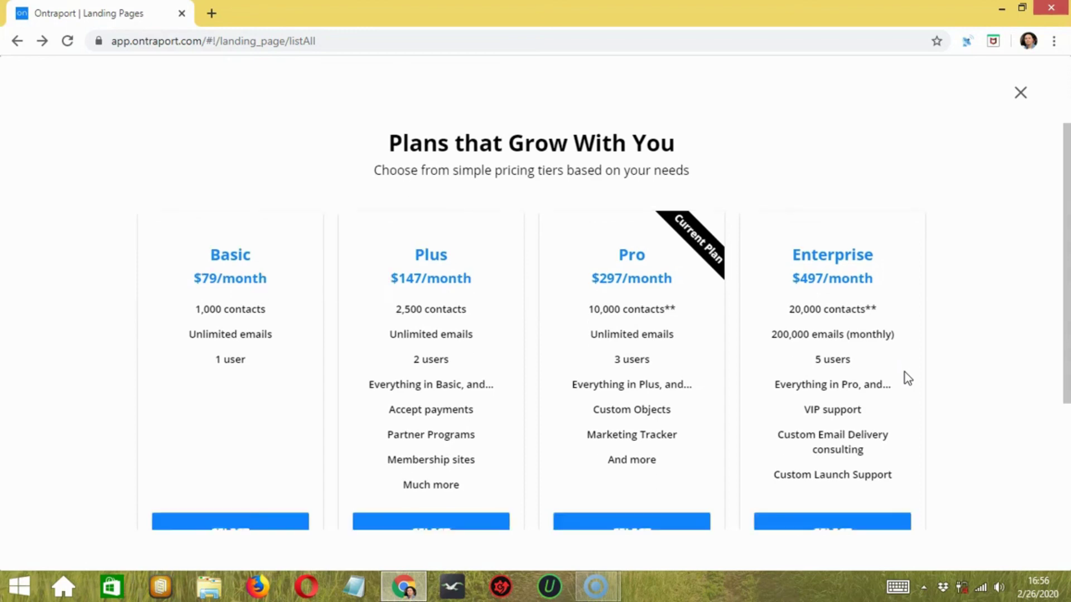
scroll(905, 373, down, 3)
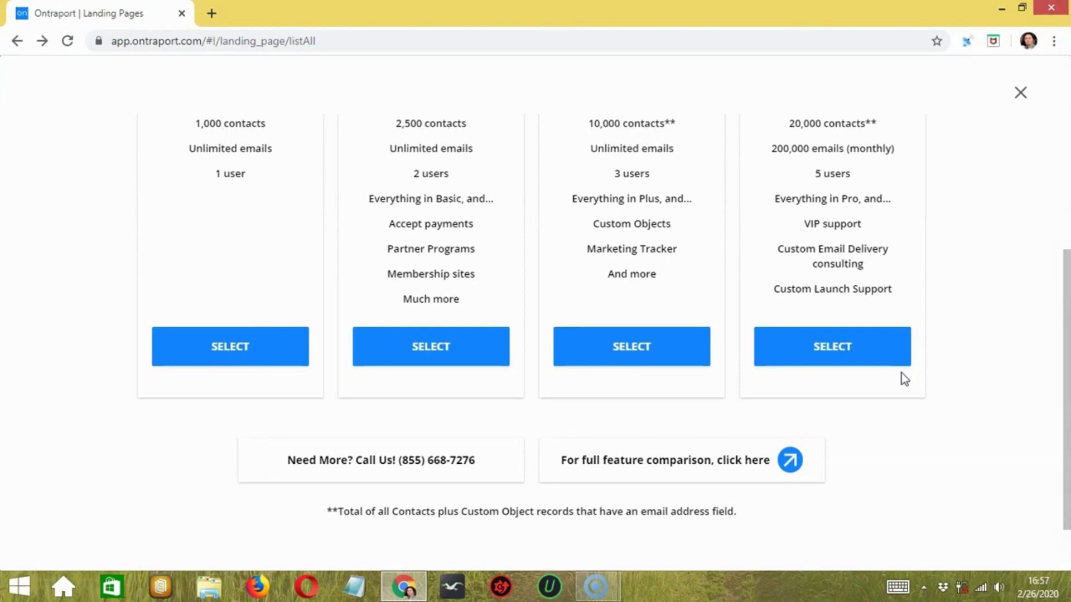
click(885, 380)
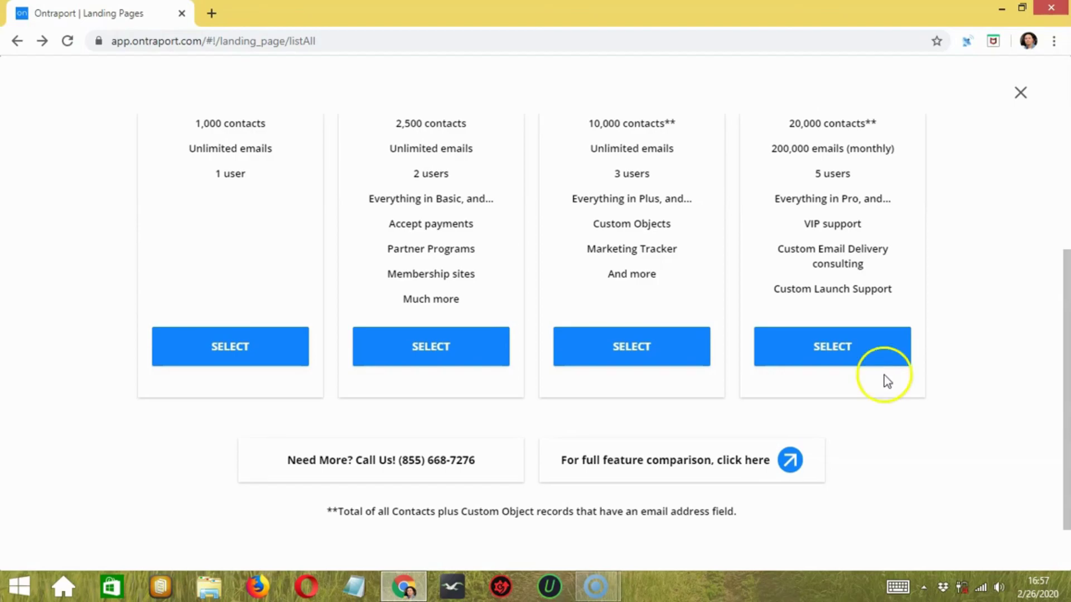